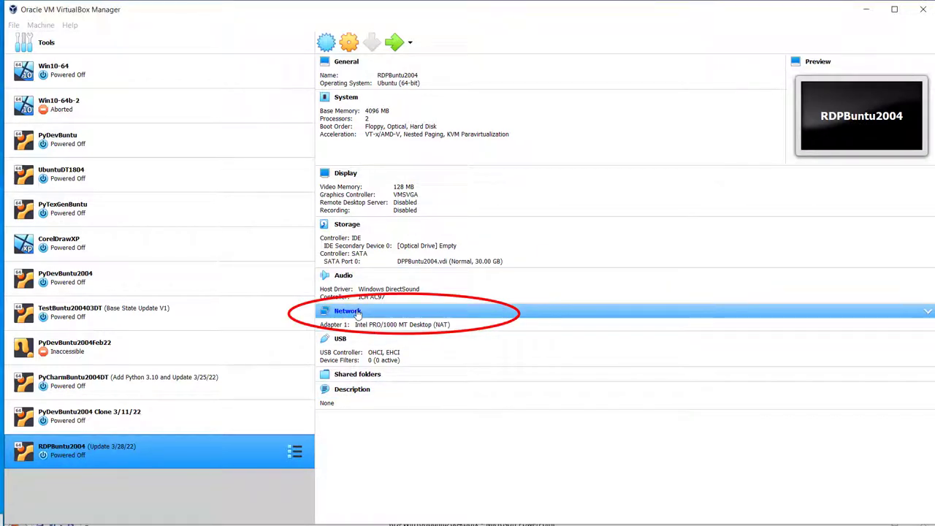
- In the RDPBuntu2004 network settings, attach Adapter 1 to Bridged Adapter and save the change
click(350, 311)
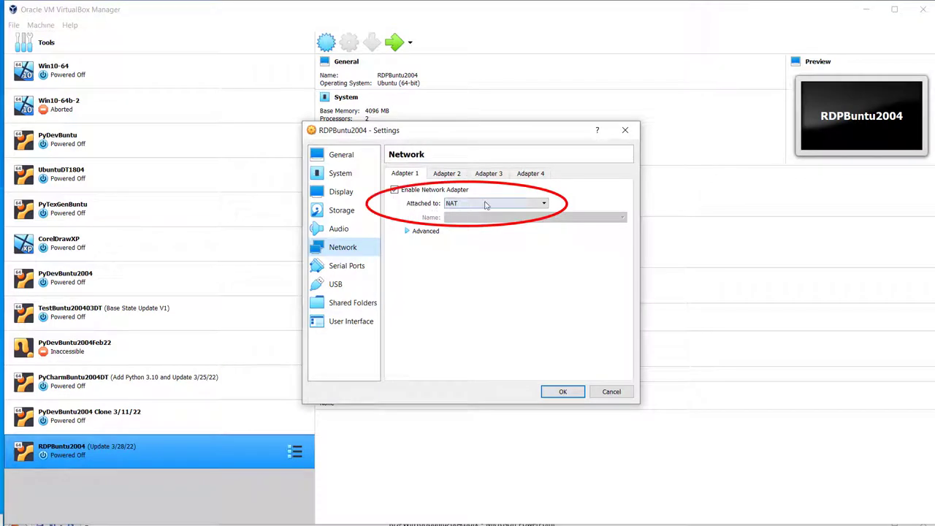
click(545, 204)
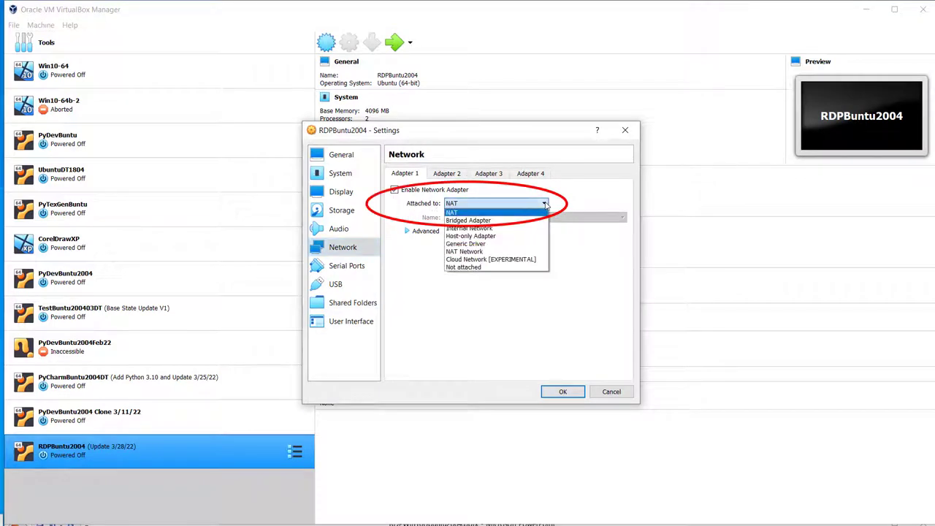
click(468, 219)
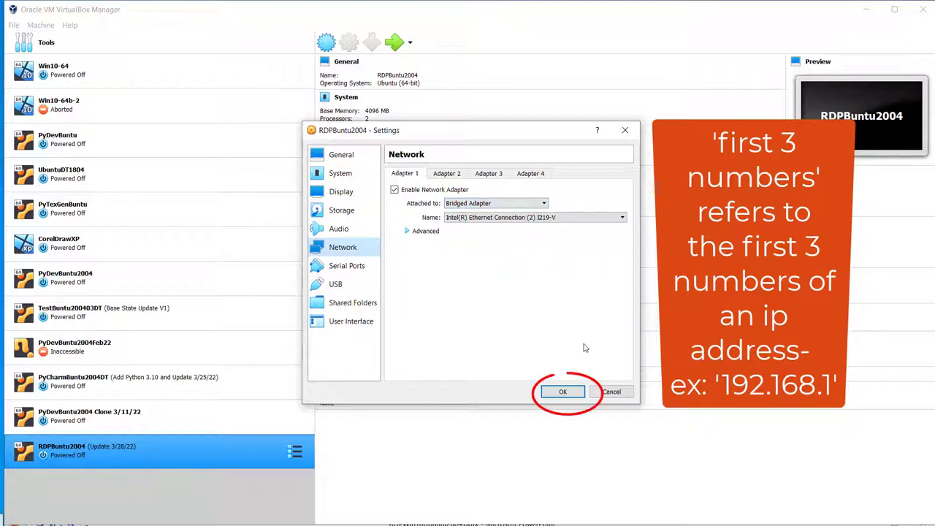
click(576, 392)
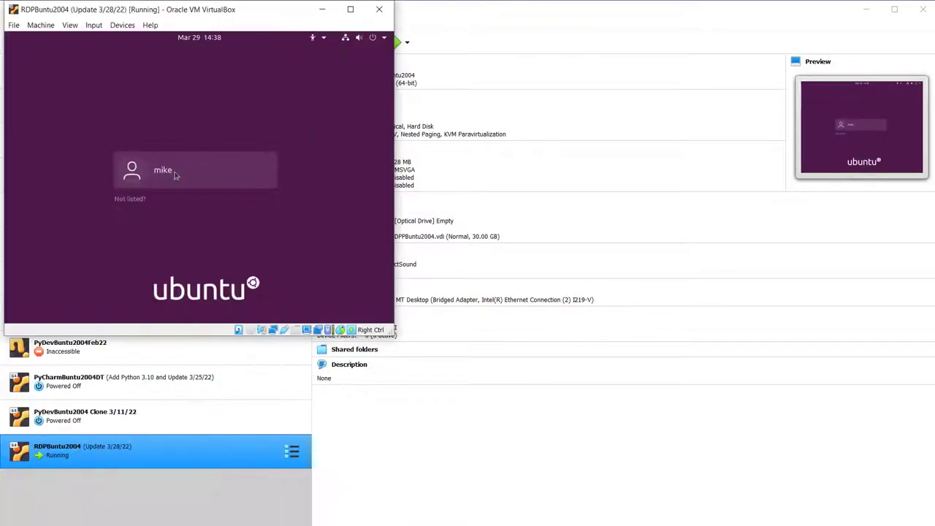
- Log in to the Ubuntu virtual machine with the account password and run ip addr in a new terminal
click(174, 176)
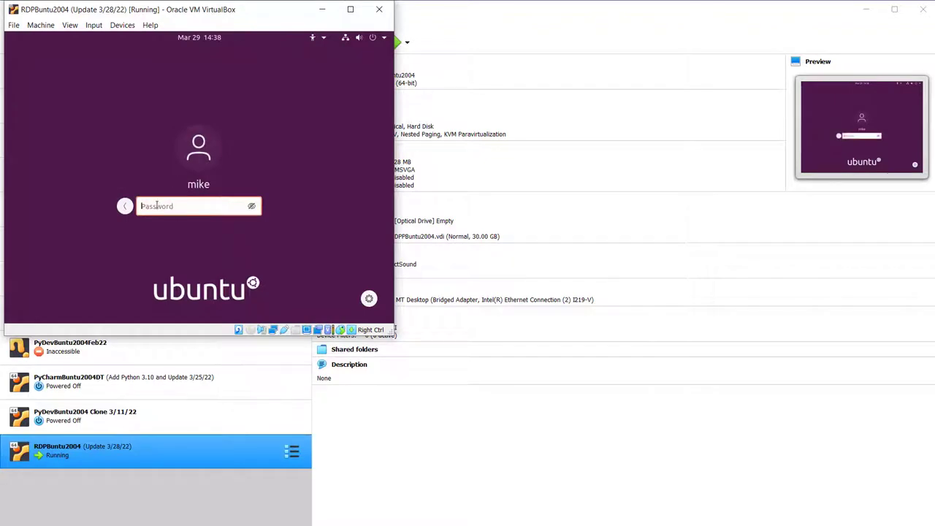
text(•••••••)
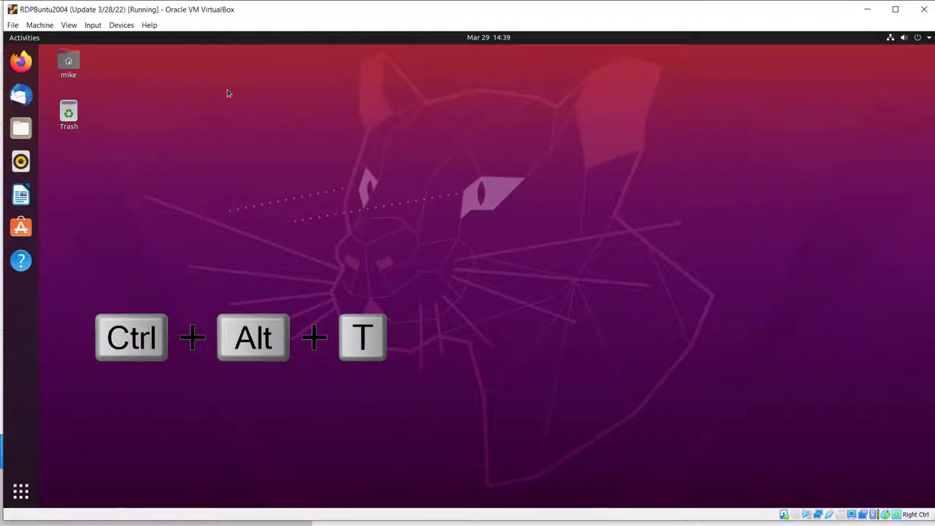
key(ctrl+alt+t)
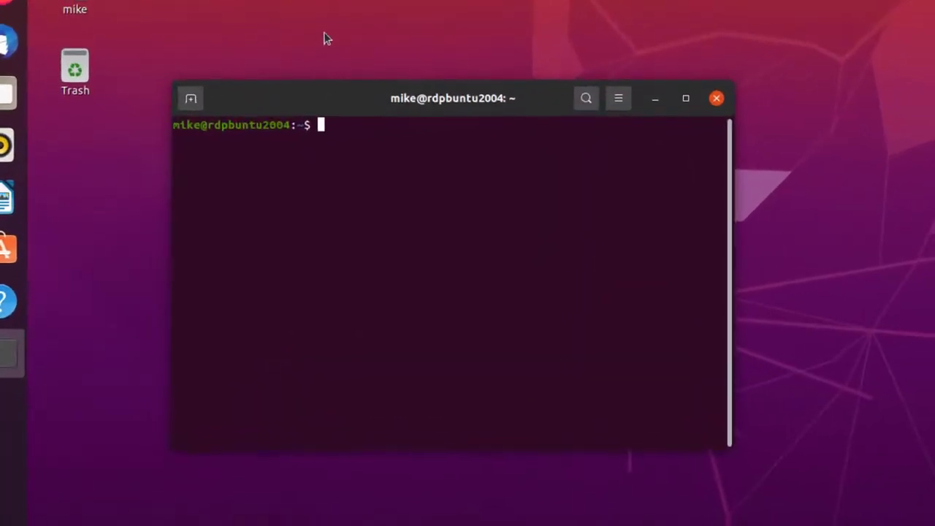
text(ip a)
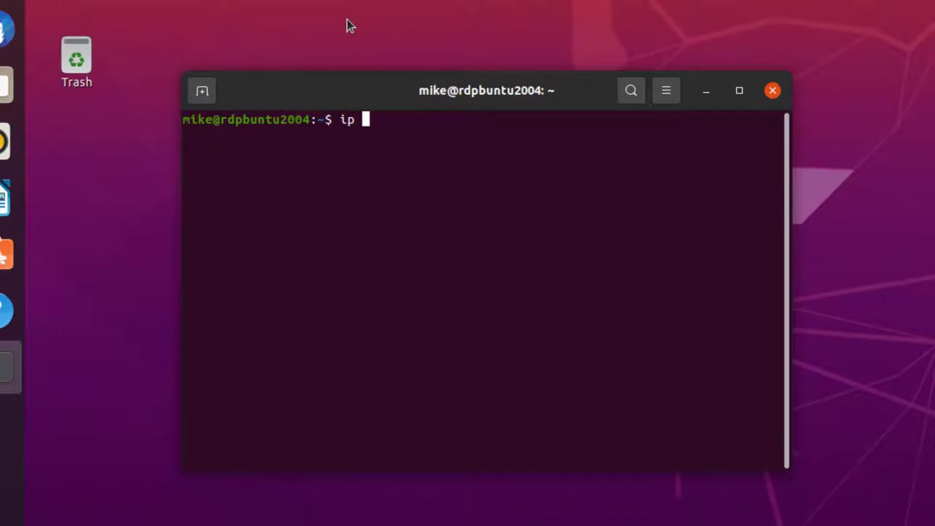
text(ddr)
key(Return)
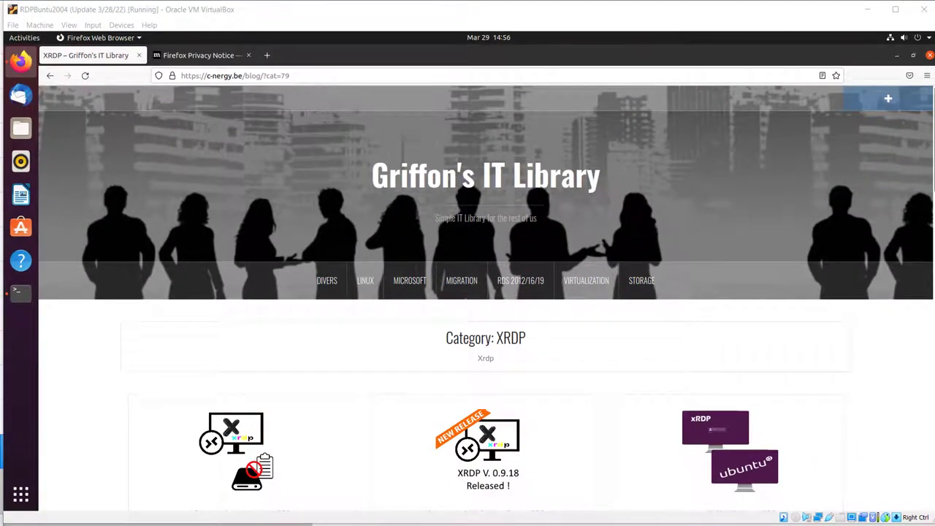
- On the XRDP category page, open the article "xRDP – Easy install xRDP on Ubuntu 18.04,20.04,21.04,21.10 (Script Version 1.3)"
scroll(486, 300, down, 10)
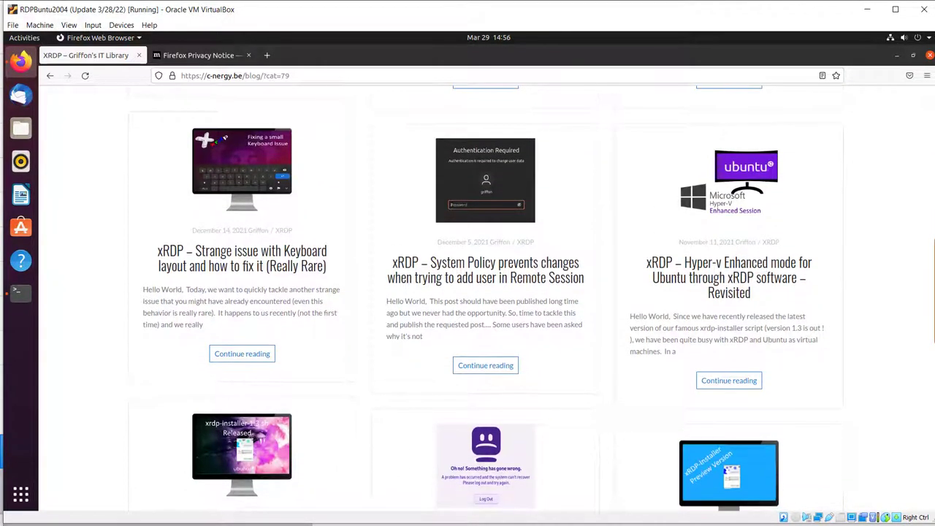
scroll(486, 300, down, 3)
scroll(858, 351, down, 3)
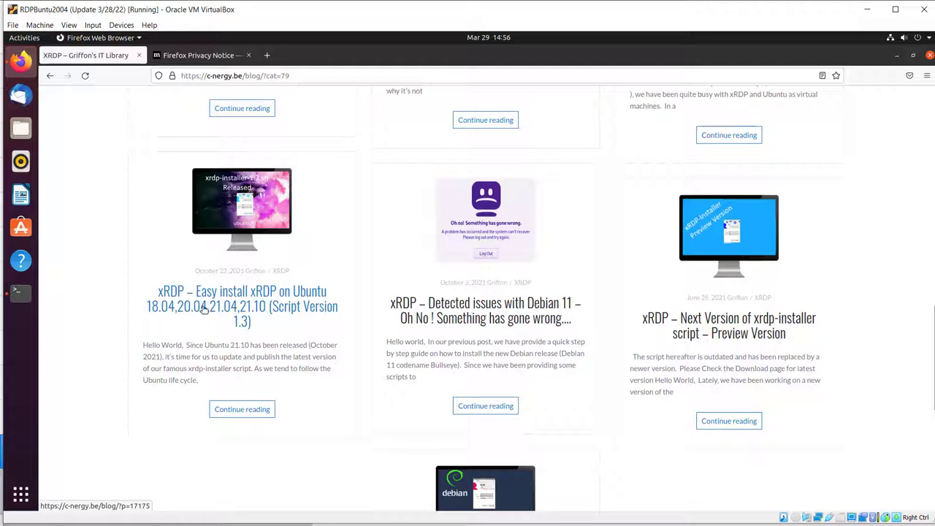
click(239, 410)
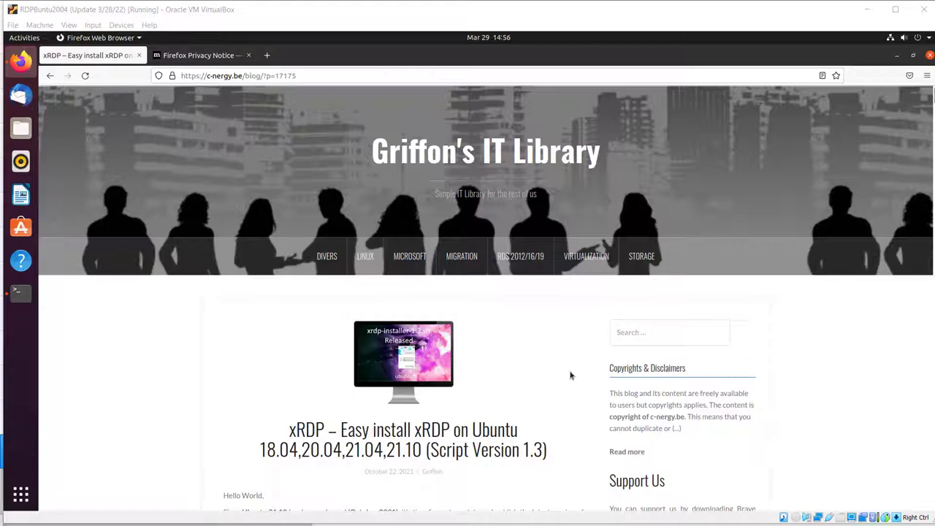
- Read through the article's overview and version 1.3 changes, including supported systems, sound redirection and Gnome Tweaks, down to the script download section
scroll(572, 376, down, 6)
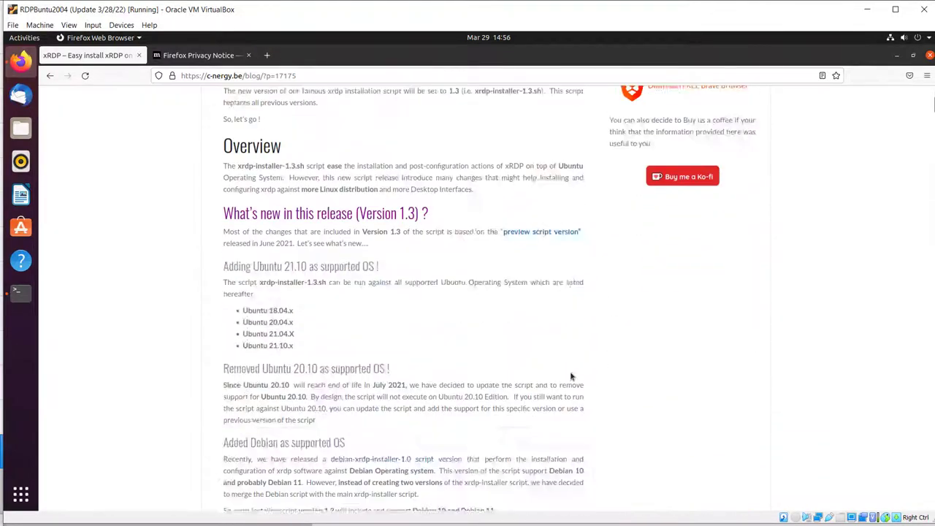
scroll(571, 376, down, 4)
scroll(571, 376, down, 3)
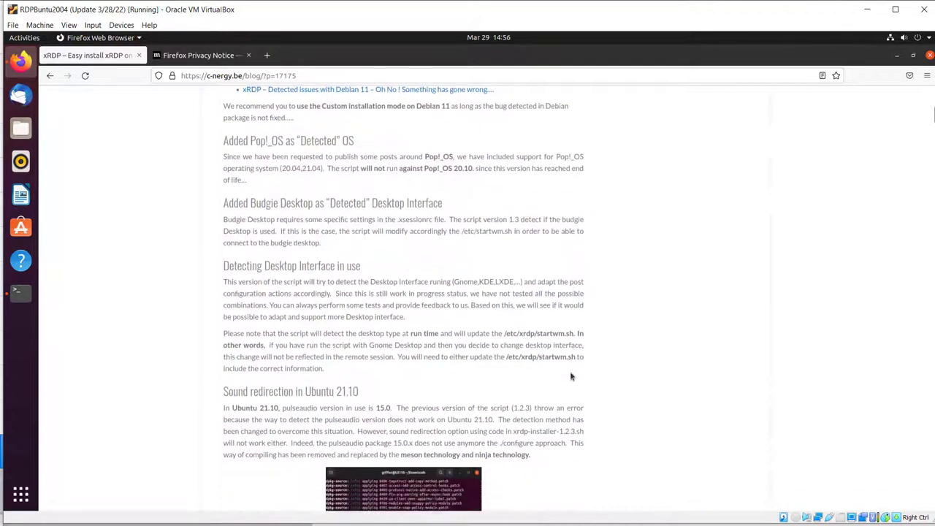
scroll(571, 377, up, 3)
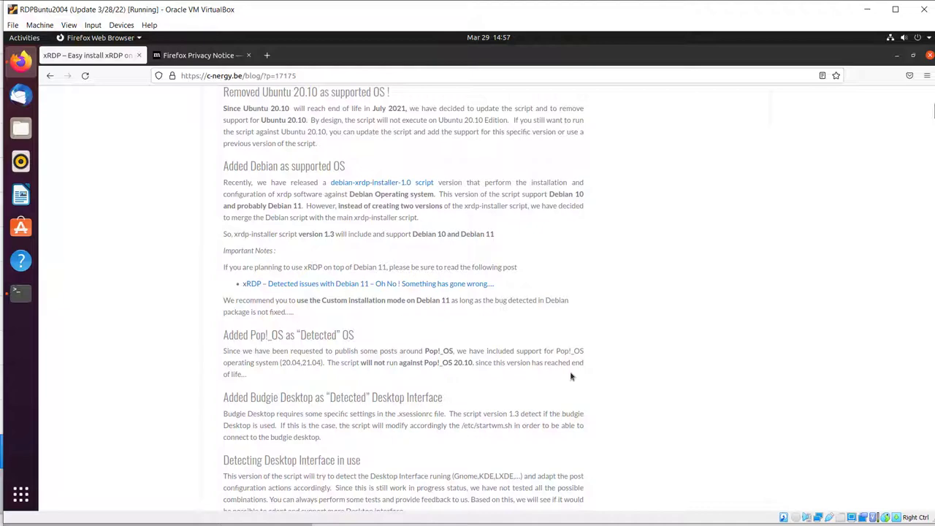
scroll(571, 376, down, 5)
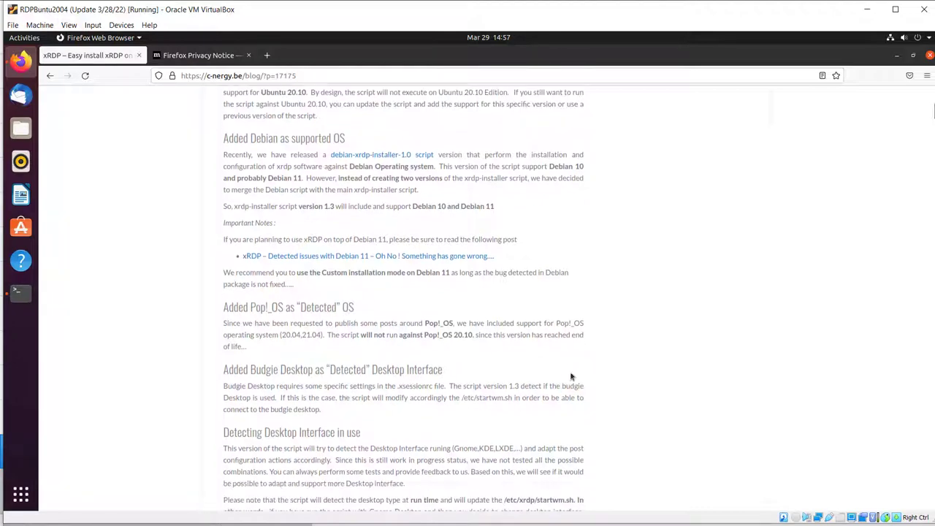
scroll(571, 376, down, 7)
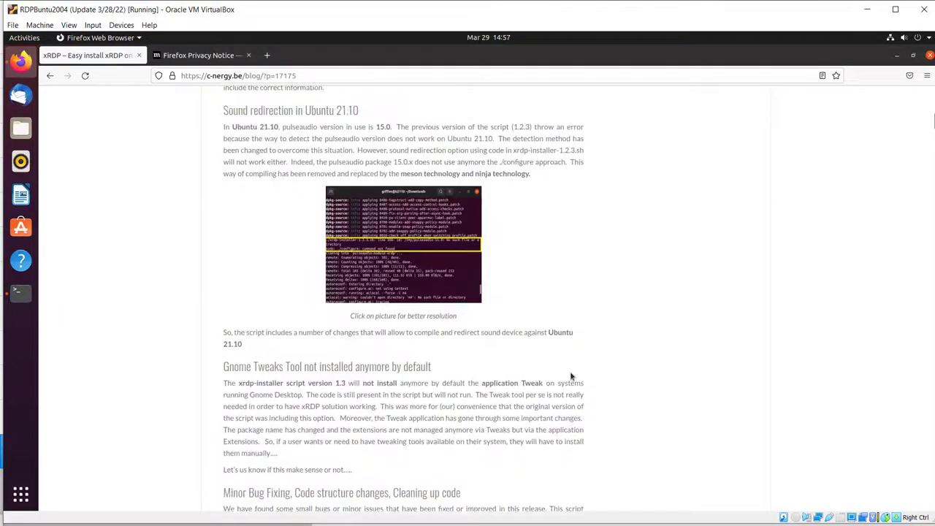
scroll(572, 376, up, 1)
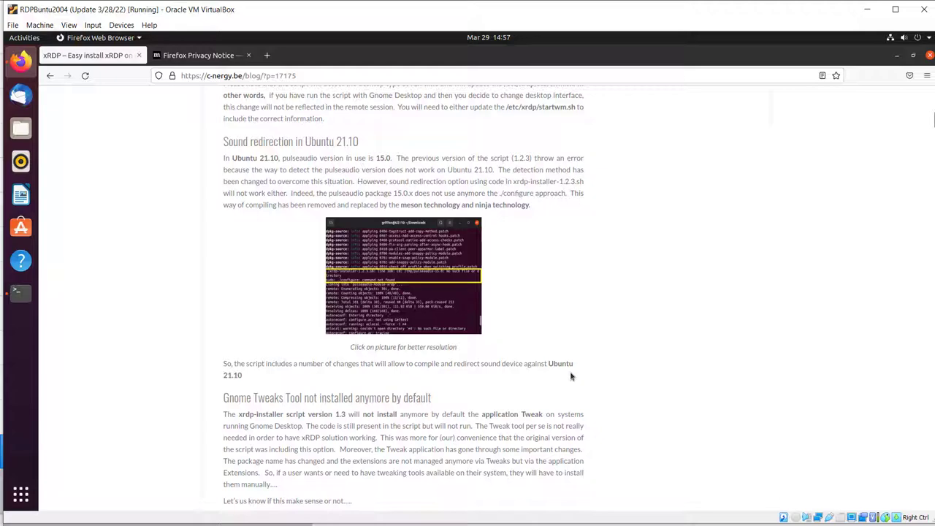
scroll(571, 376, down, 10)
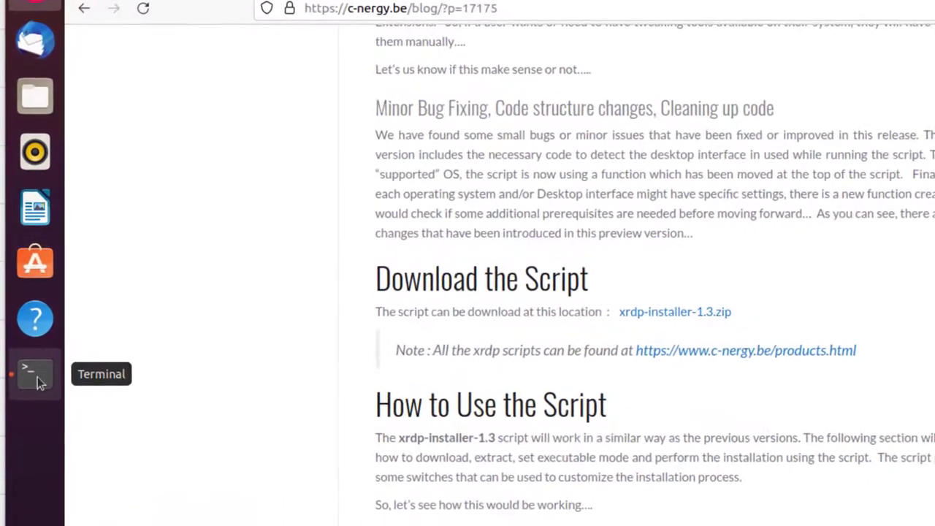
- Switch to the terminal and change to the Downloads directory
click(39, 387)
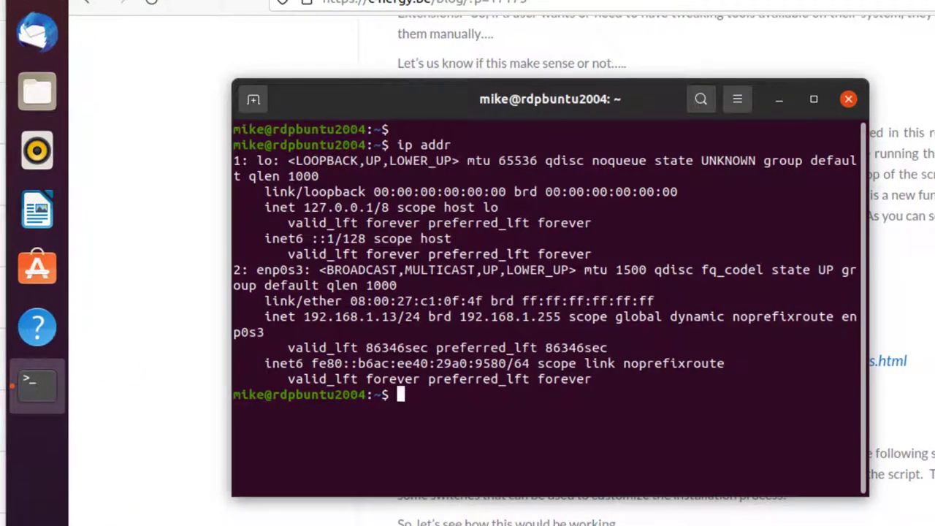
text(cd )
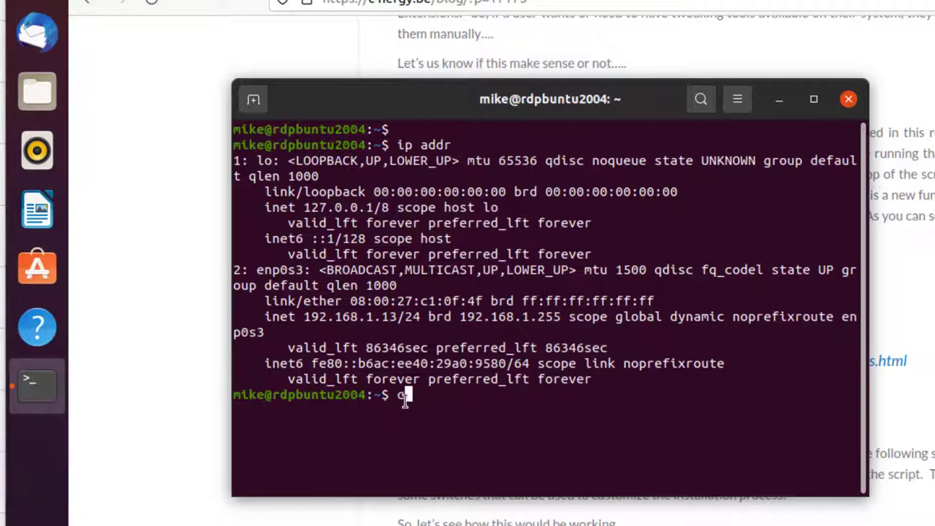
text(Downloads)
key(Return)
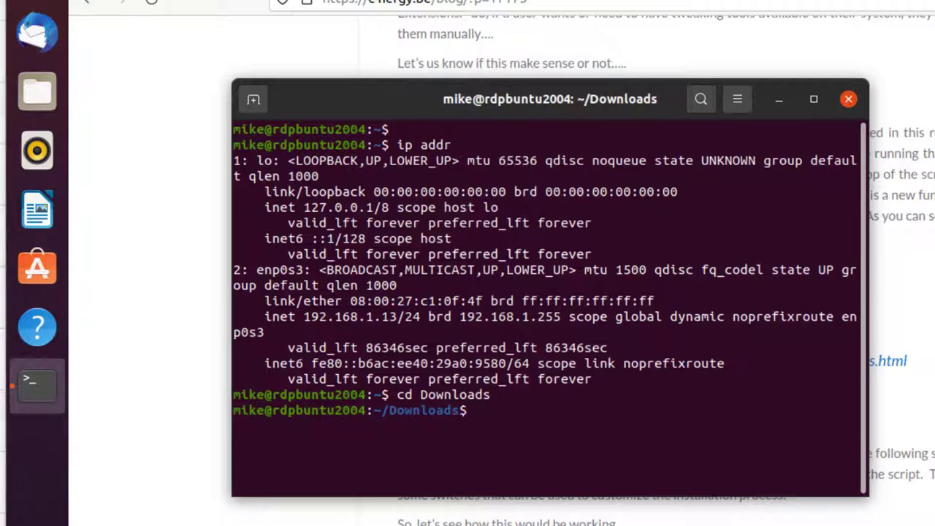
right_click(483, 414)
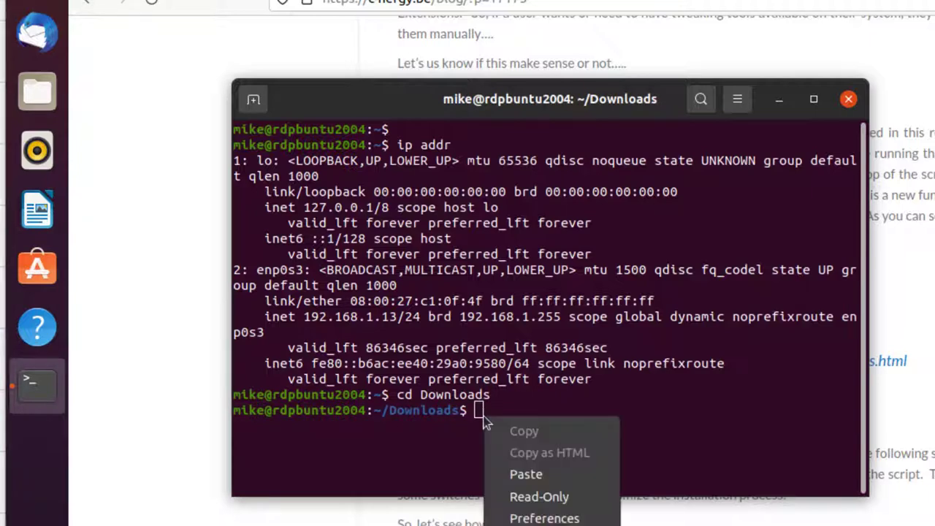
click(514, 476)
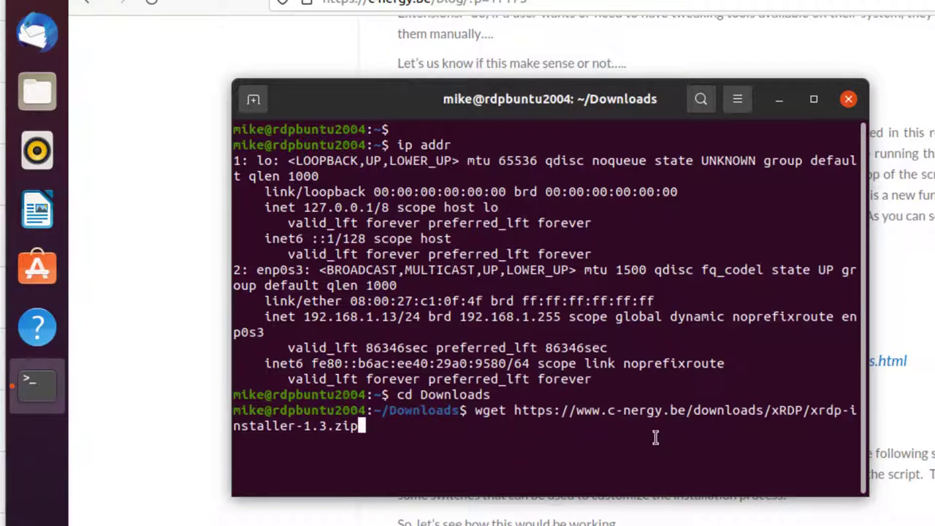
key(Return)
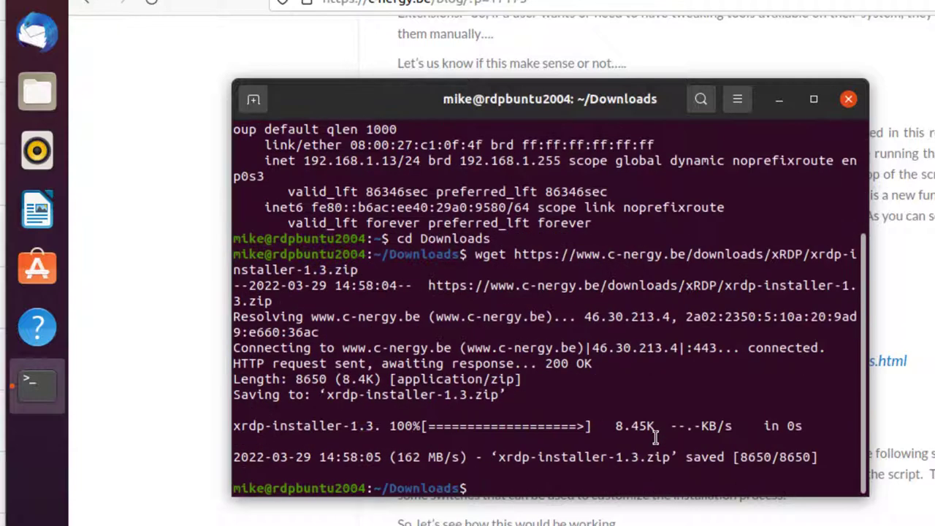
text(ls)
key(Return)
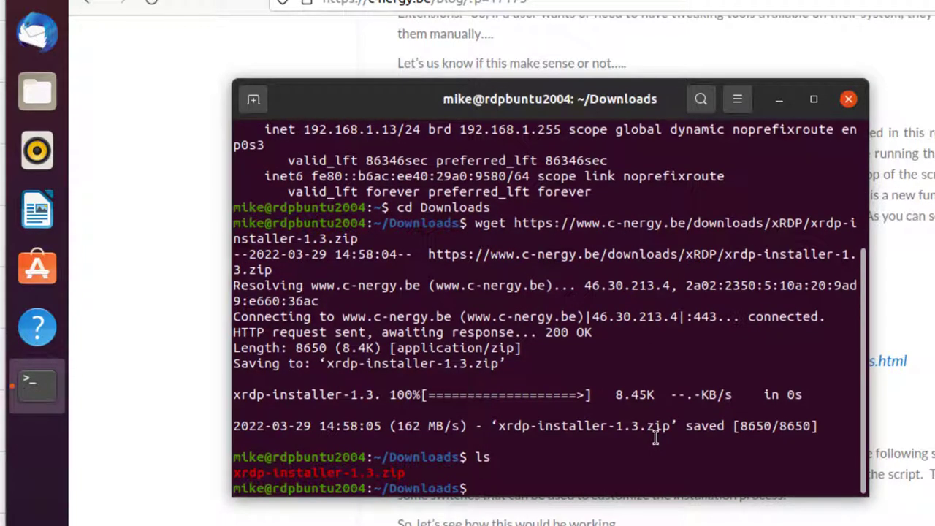
- Unzip xrdp-installer-1.3.zip and make xrdp-installer-1.3.sh executable with chmod +x
text(unzip x)
key(Tab)
key(Return)
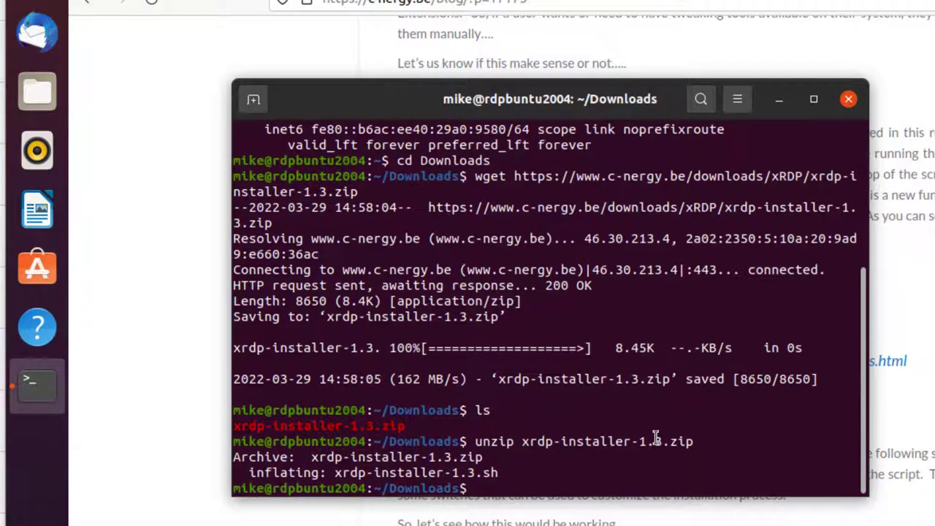
text(chmod +x x)
key(Tab)
text(sh)
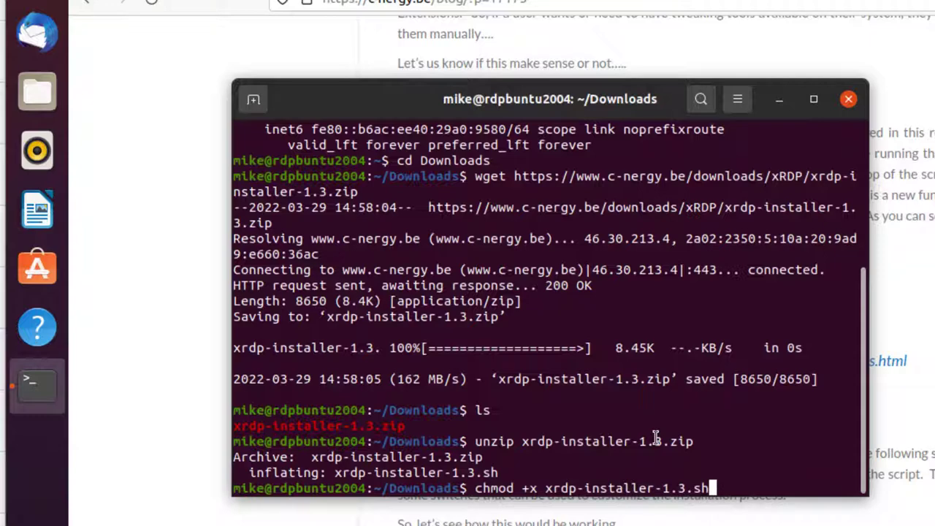
key(Return)
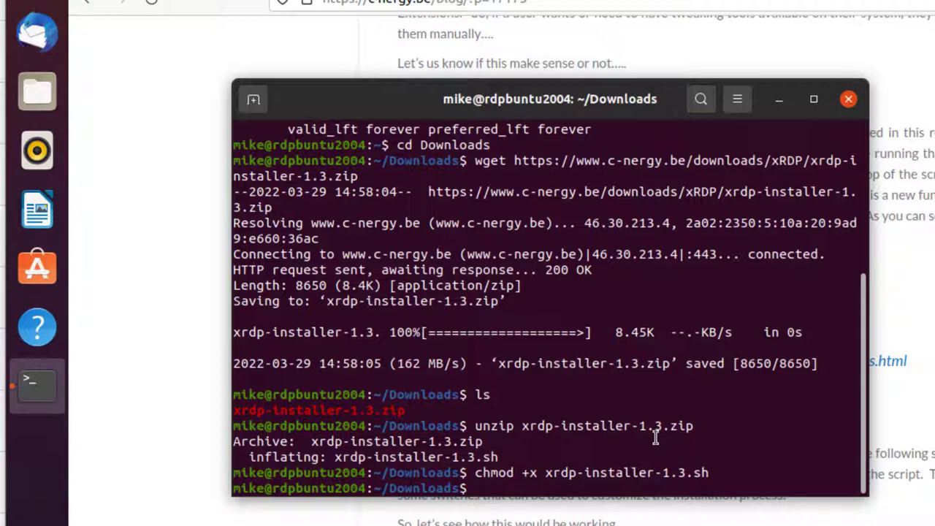
- Run ./xrdp-installer-1.3.sh, authorizing it with the sudo password, and restart the virtual machine with sudo reboot once it completes
text(./xrdp-installer-1.3.sh)
key(Return)
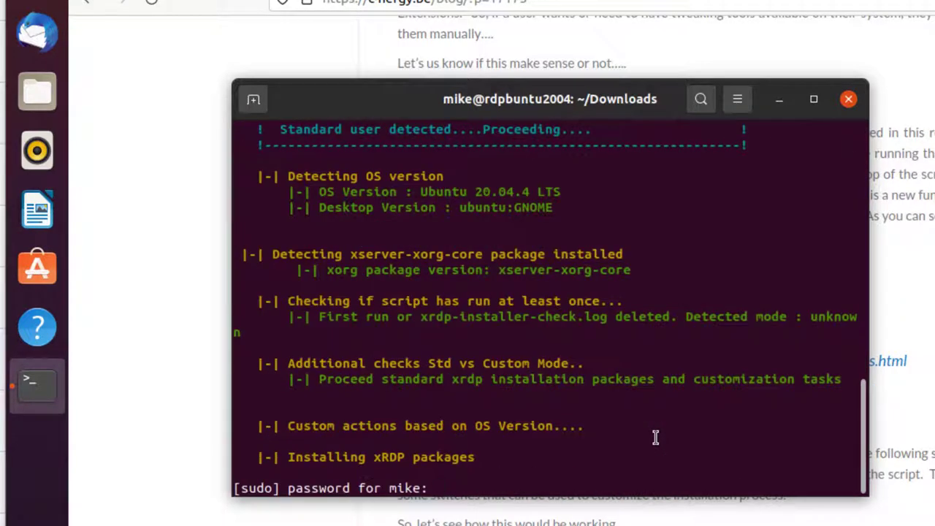
key(Return)
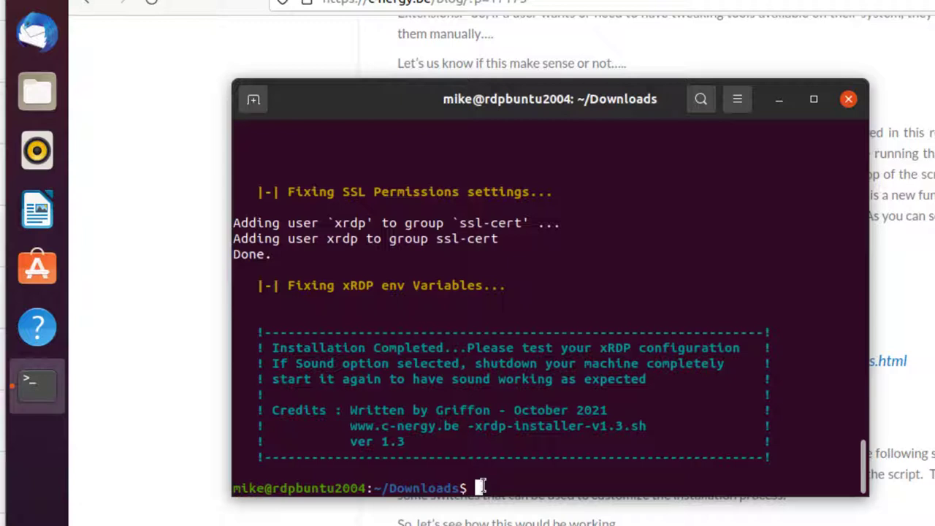
text(sudo reboot)
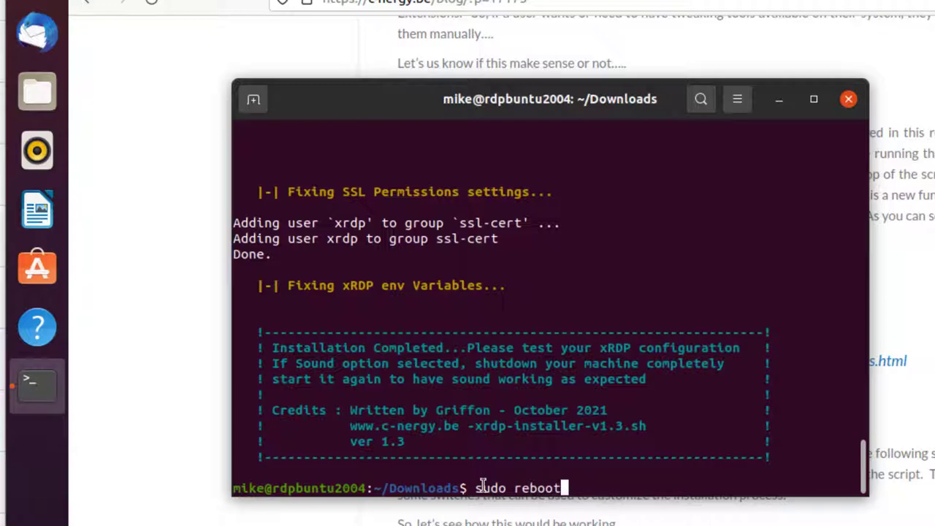
key(Return)
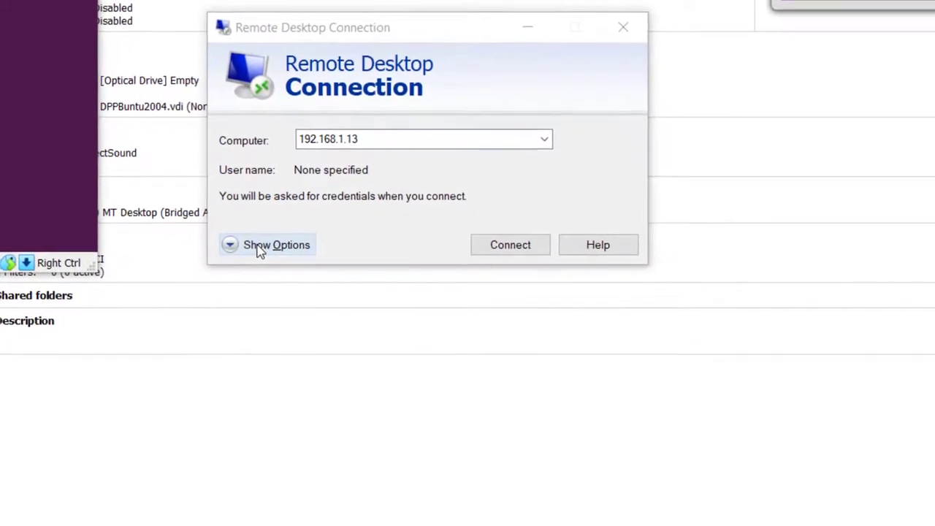
- Expand the connection options, keep clipboard and drives sharing enabled for the session, and set the remote desktop size to 1920 by 1080 pixels
click(255, 246)
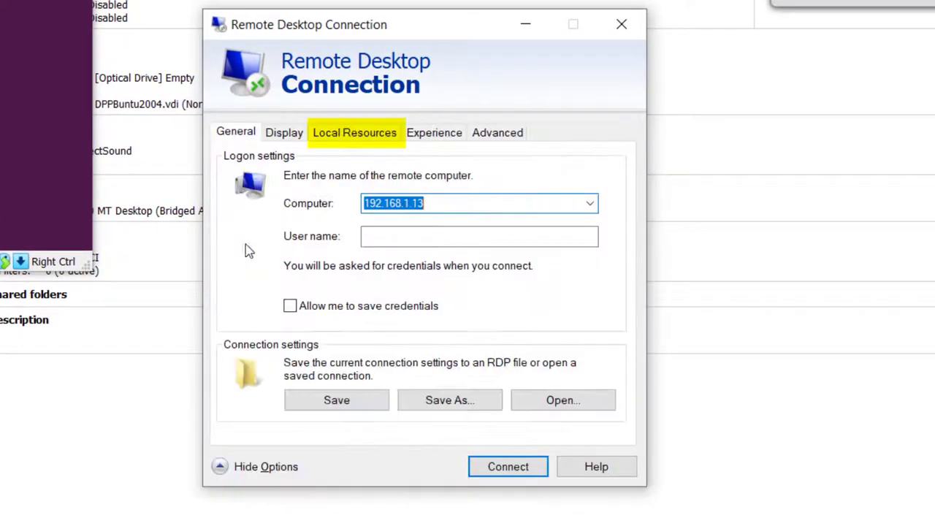
click(333, 136)
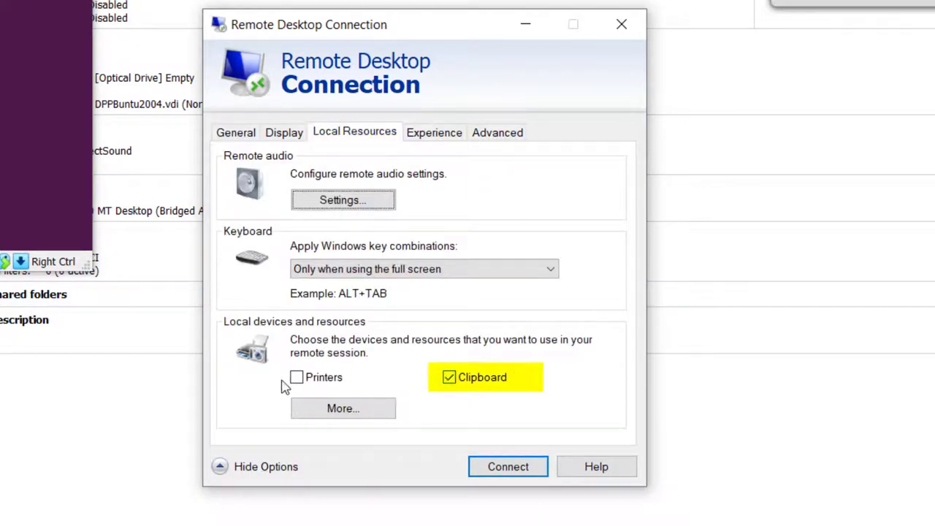
click(338, 409)
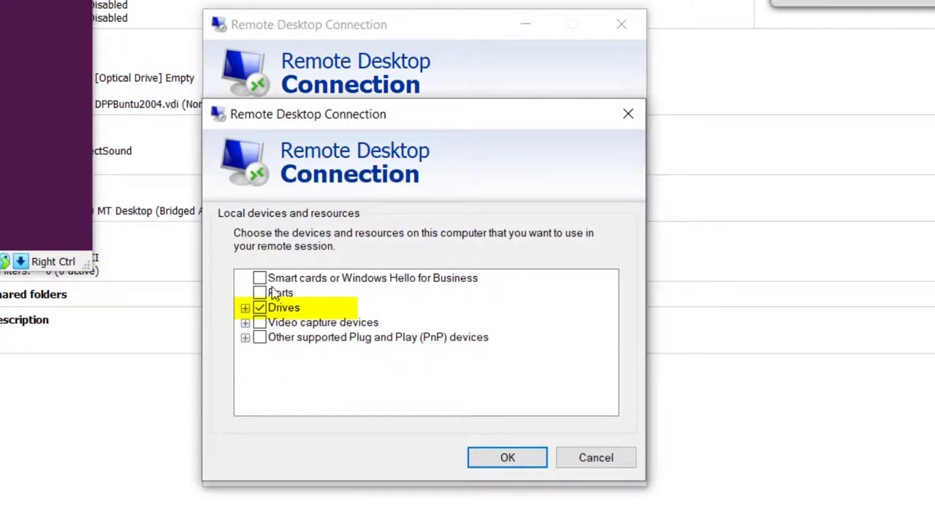
click(510, 461)
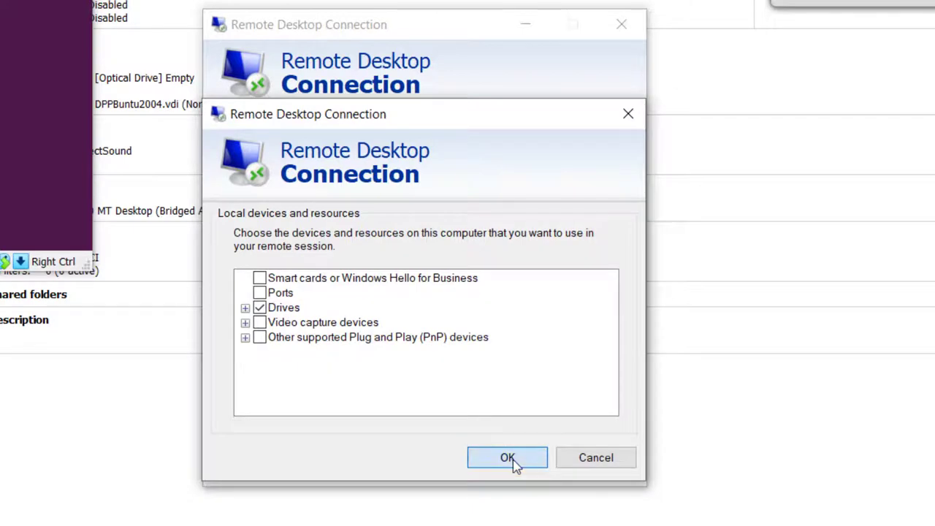
click(287, 135)
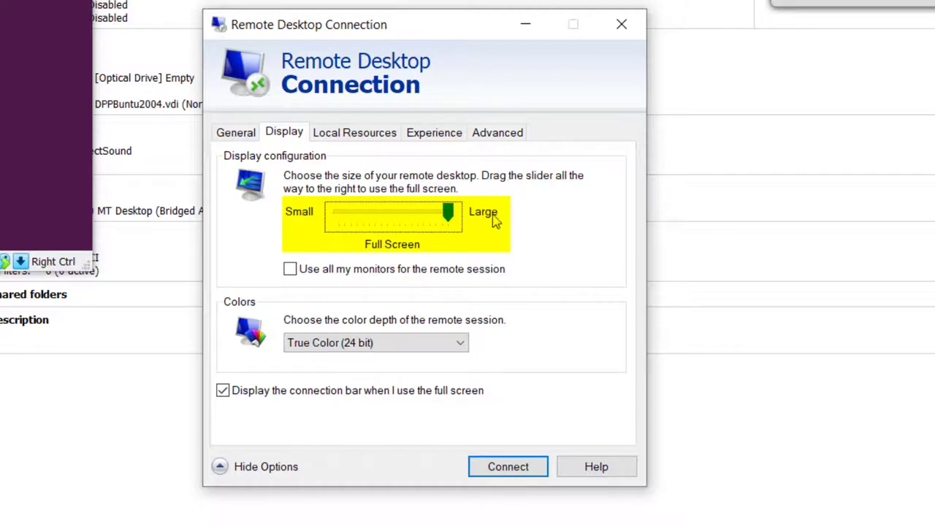
drag(449, 213, 411, 223)
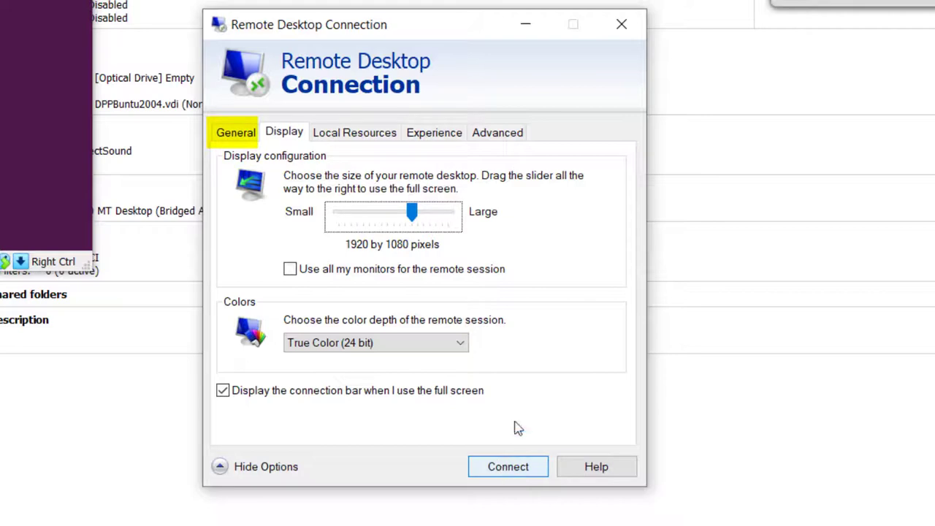
- Connect to the Ubuntu machine at 192.168.1.13, trusting the connection and accepting its certificate with no further prompts for this computer
click(234, 131)
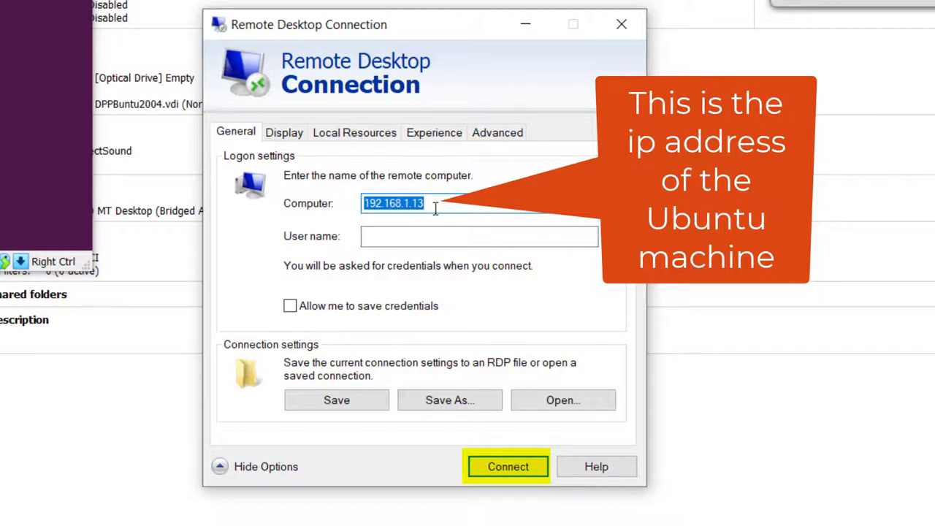
click(518, 473)
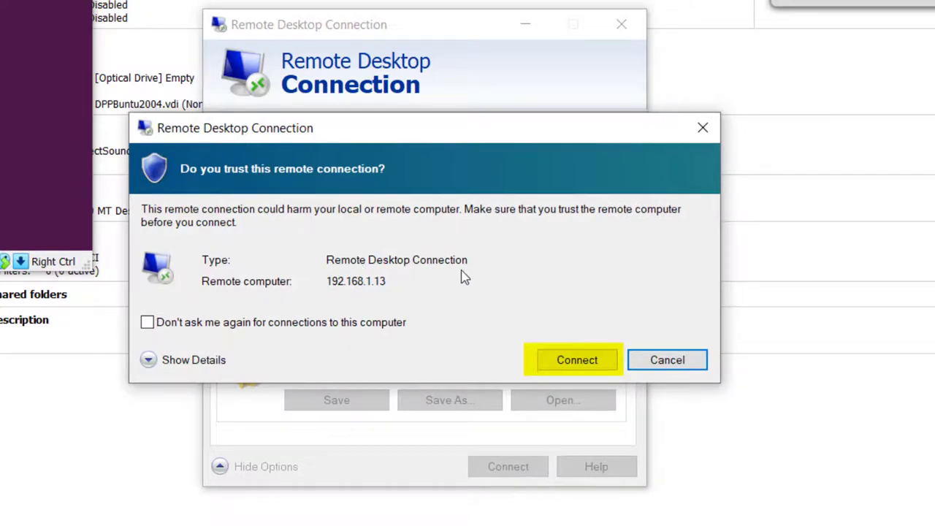
click(577, 360)
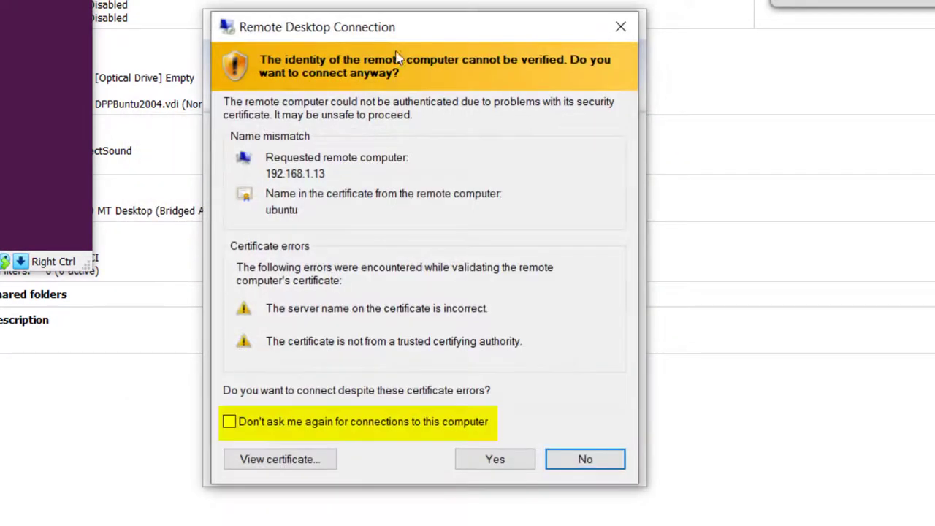
click(230, 423)
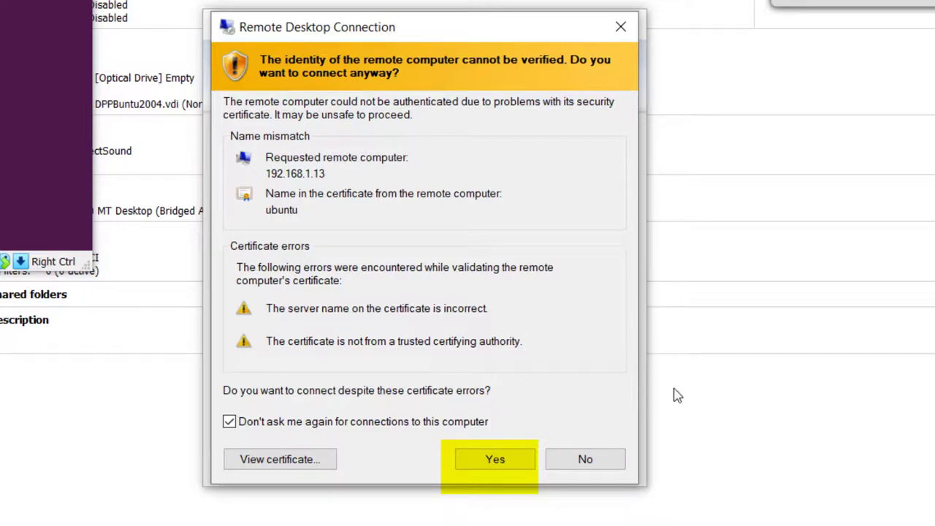
click(496, 459)
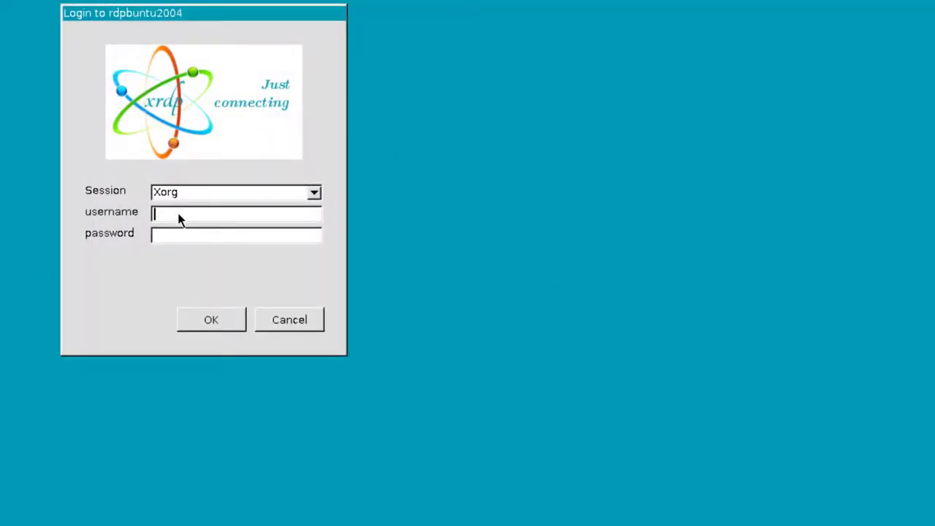
- Log in to the Xorg session with the account's username and password, and view the lower part of the remote desktop
text(mike)
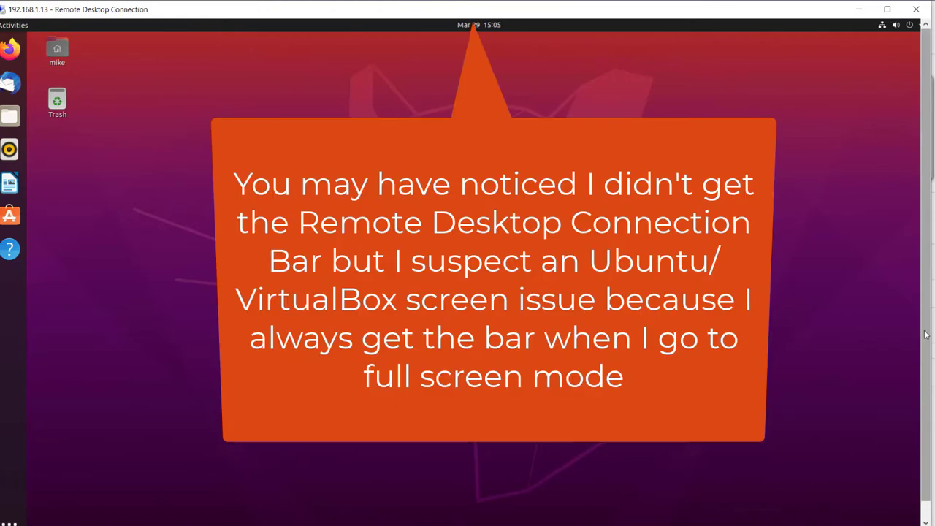
click(926, 355)
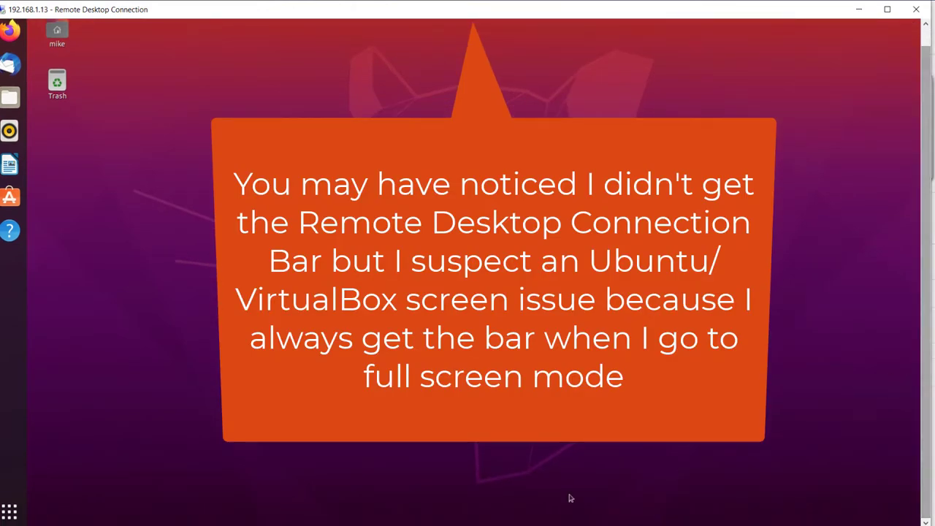